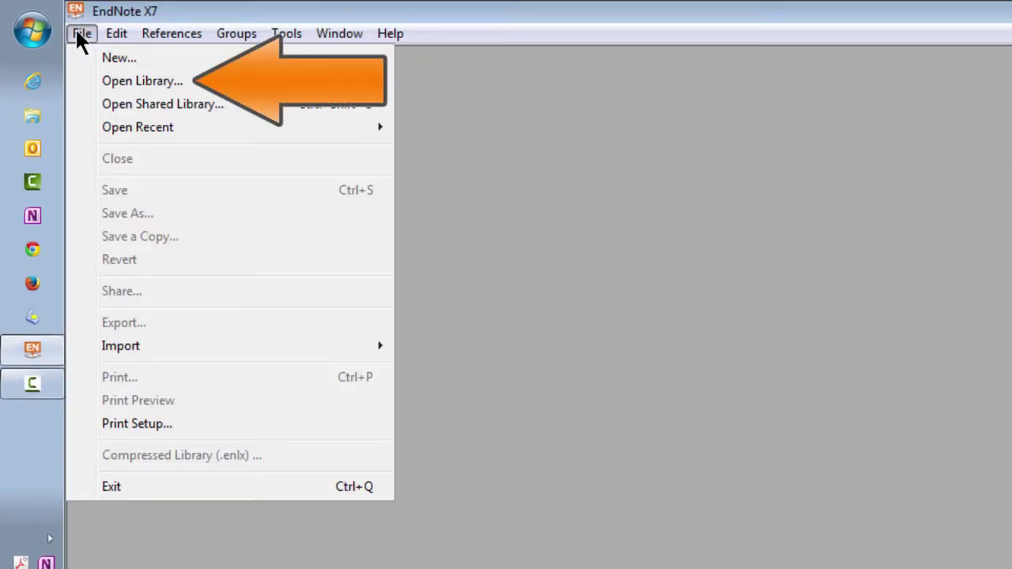
Select Sample.rmd in Documents > Reference Manager 12 > Database, filtering by Reference Manager Databases.
click(81, 77)
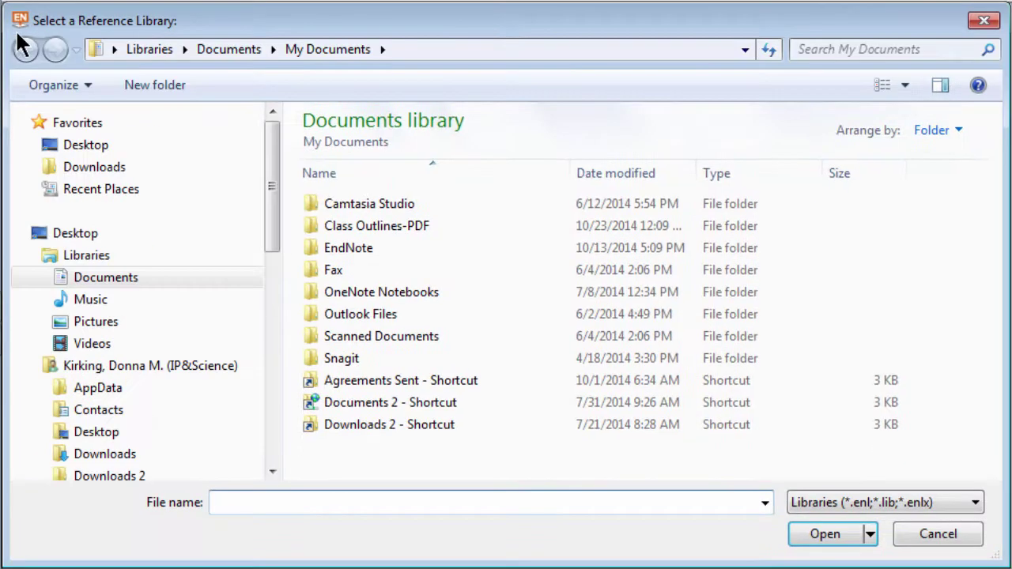
click(126, 280)
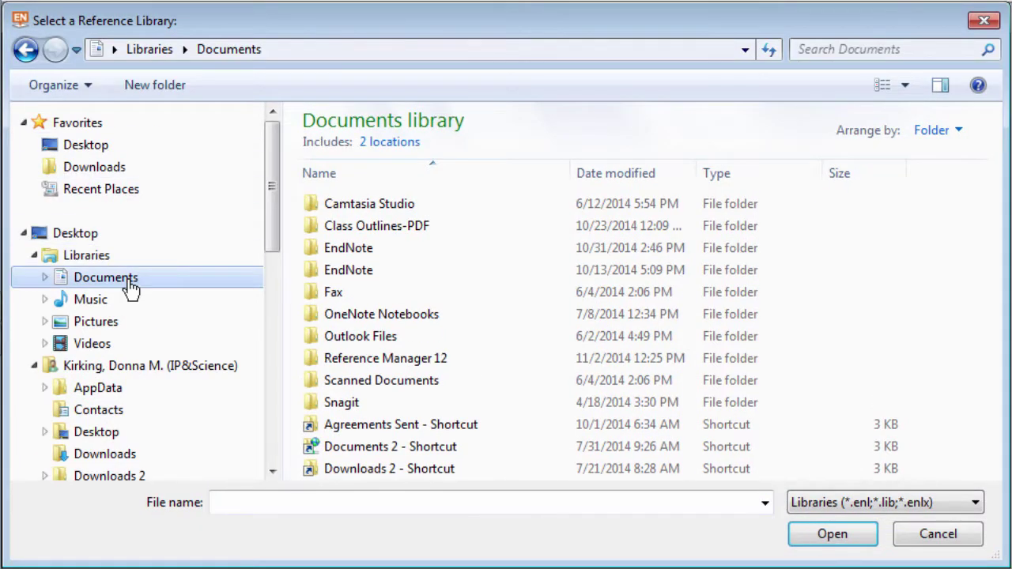
double_click(447, 360)
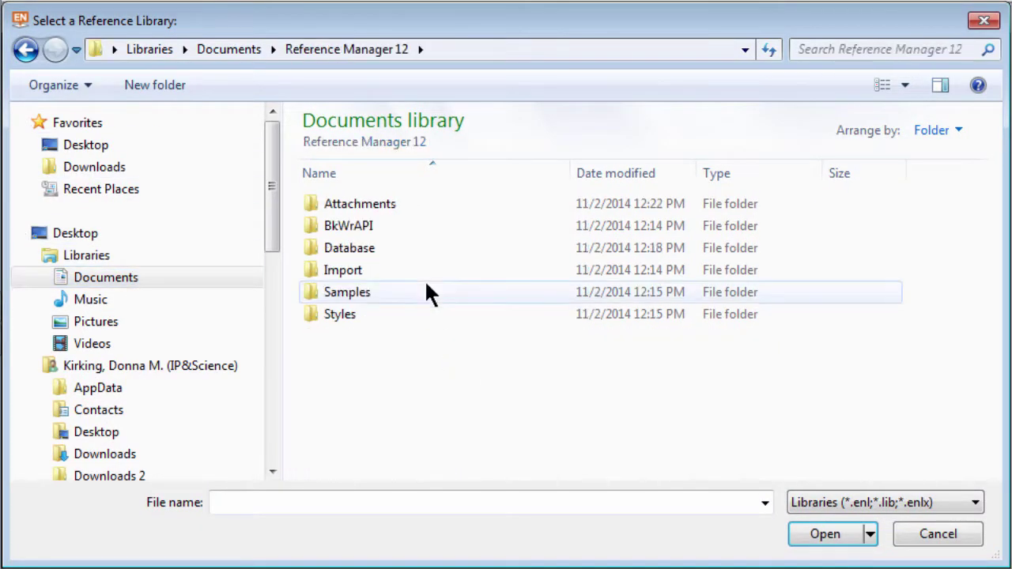
double_click(370, 249)
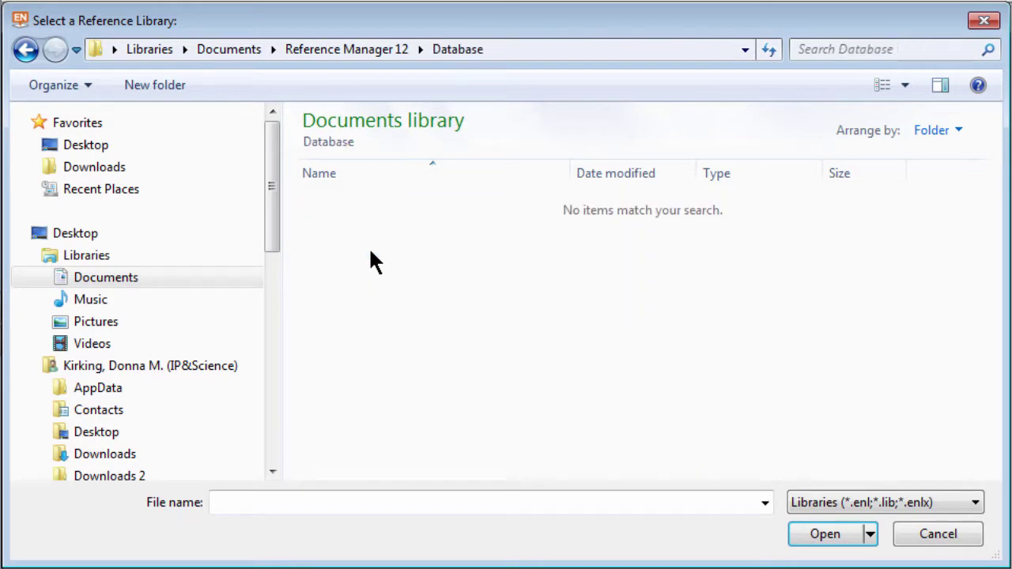
click(951, 505)
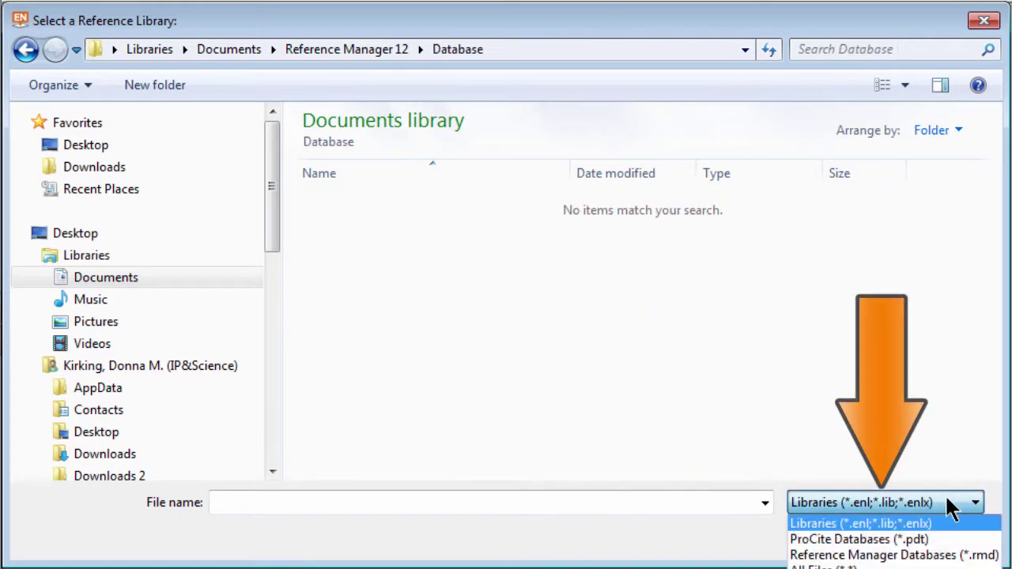
click(978, 557)
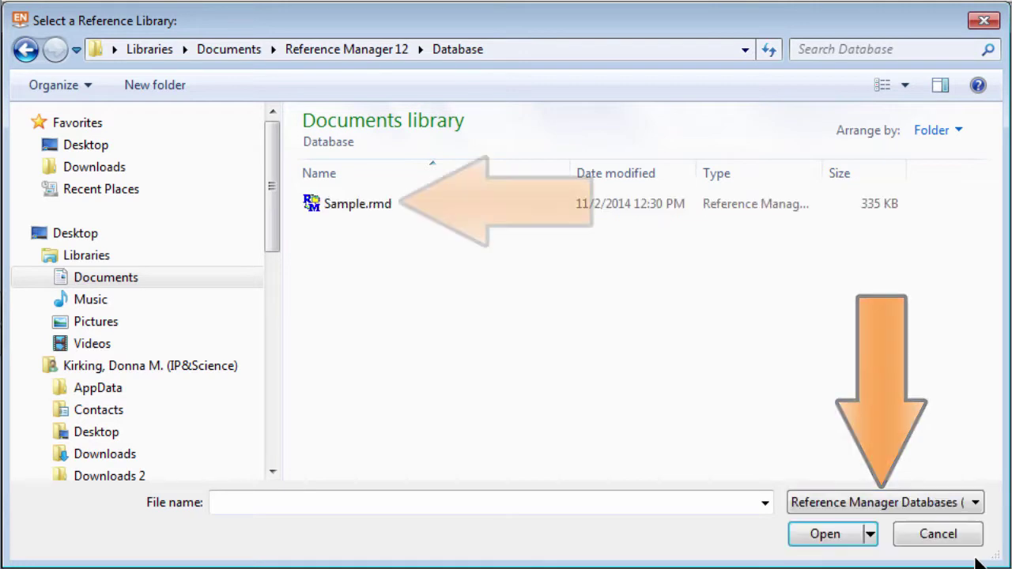
click(369, 207)
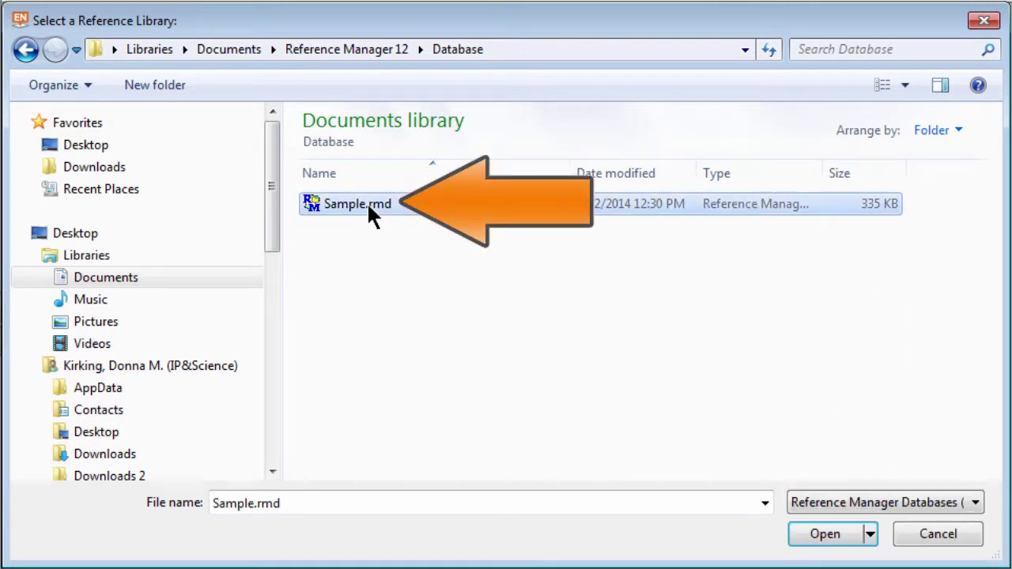
Open the selected Sample.rmd Reference Manager database.
click(846, 541)
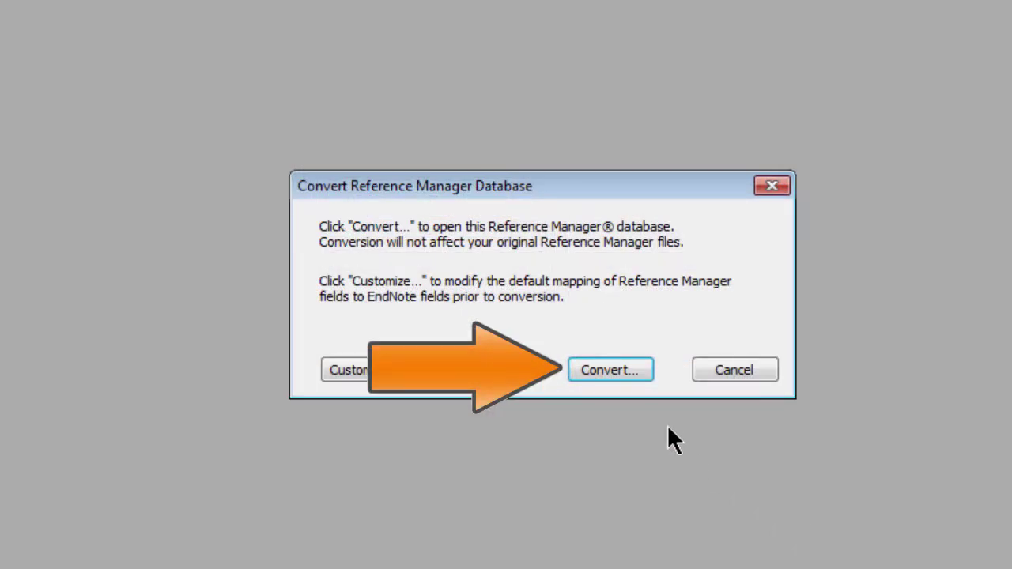
Convert the database to Sample RefMan.enl in My Documents, making attachment links relative.
click(628, 372)
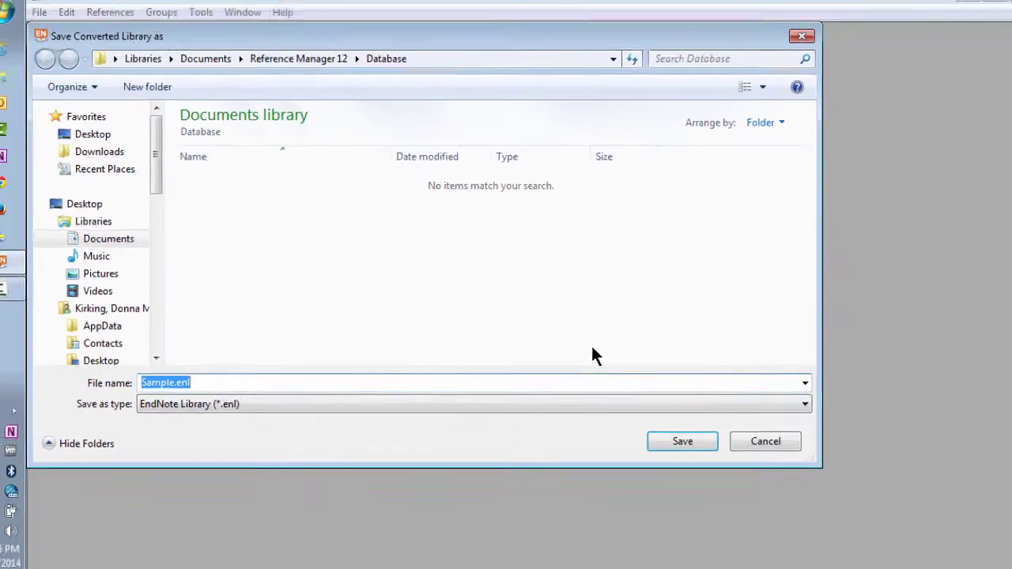
click(82, 243)
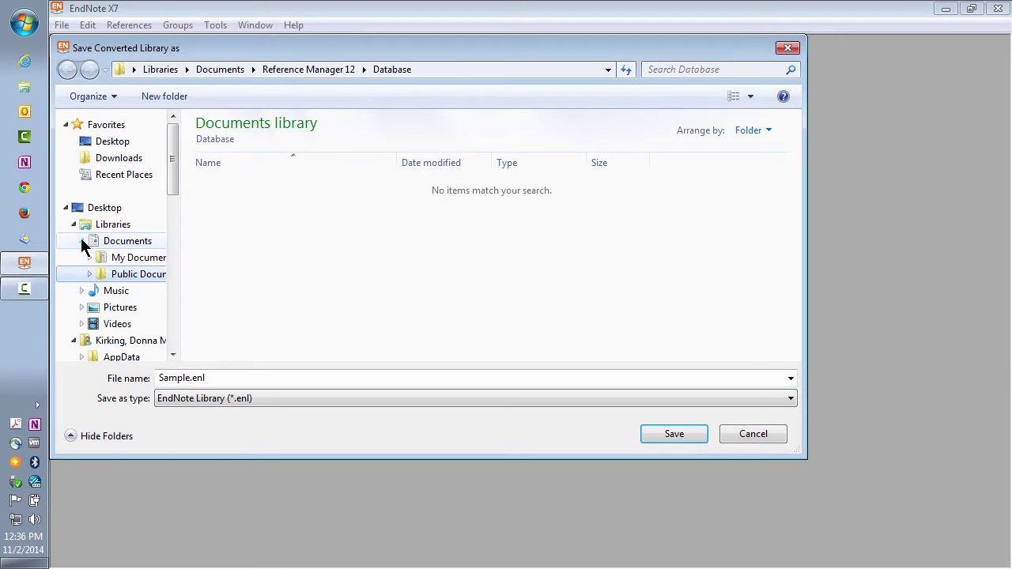
click(132, 262)
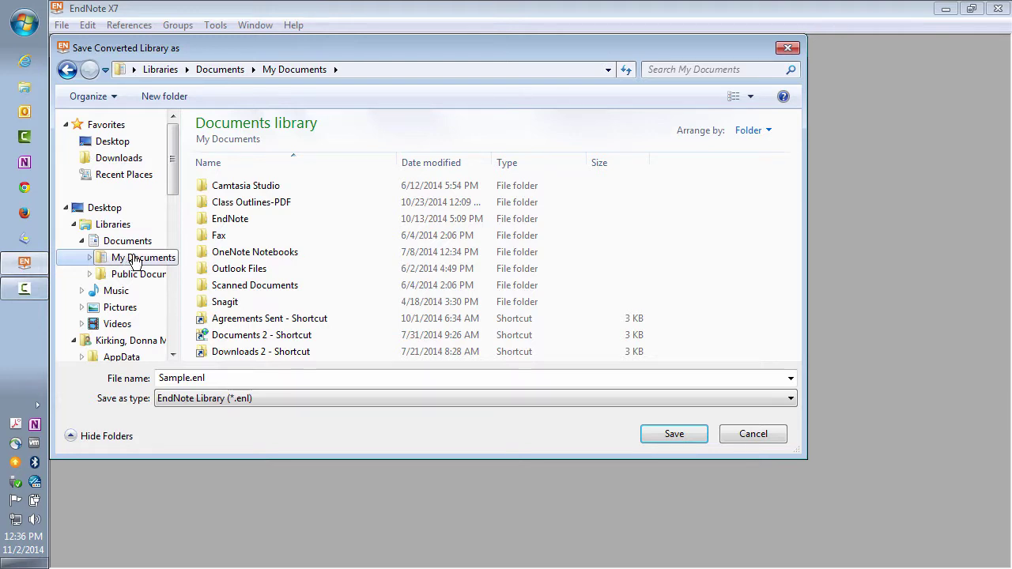
click(190, 379)
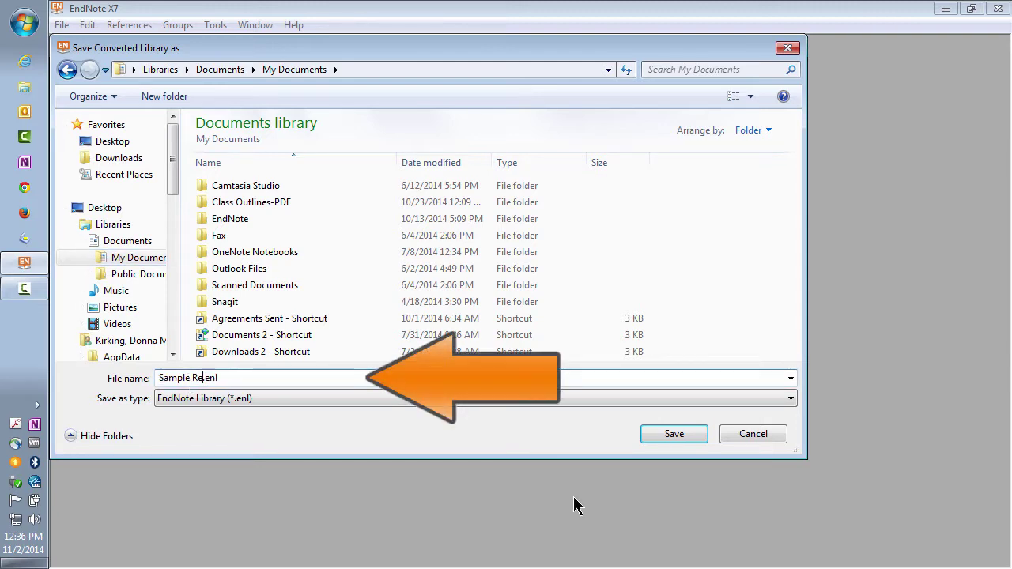
text(RefMan)
click(685, 439)
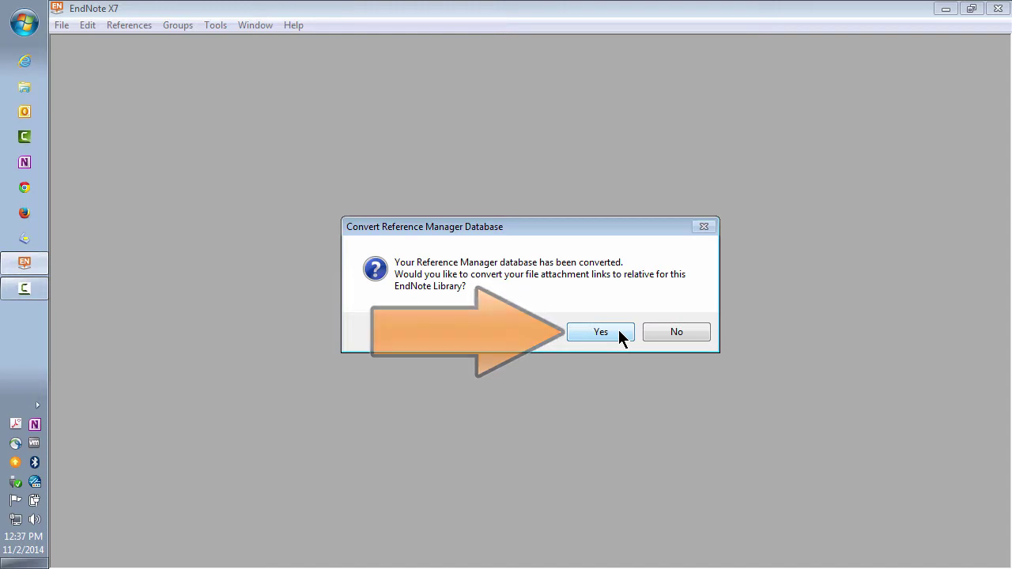
click(620, 332)
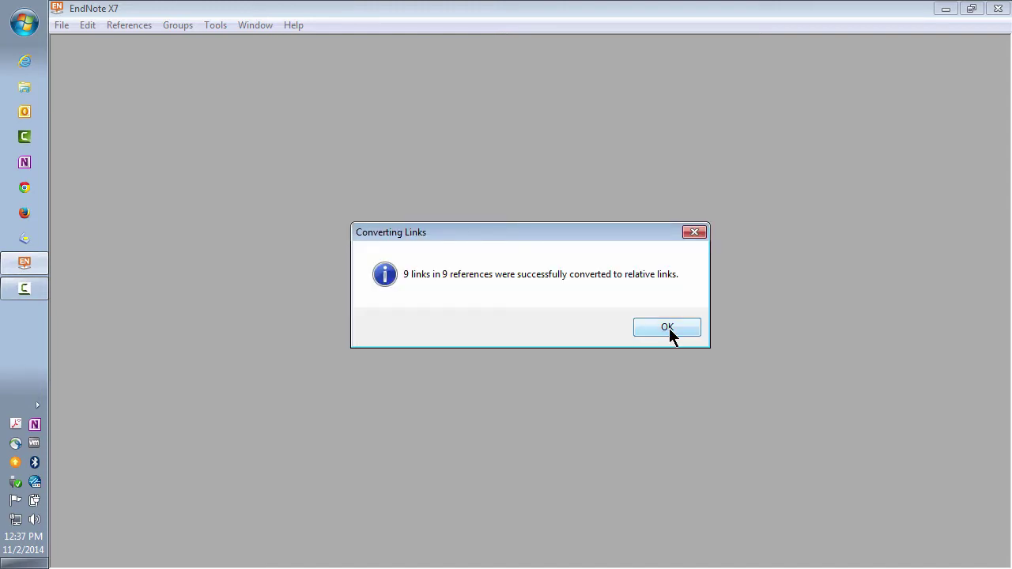
click(669, 328)
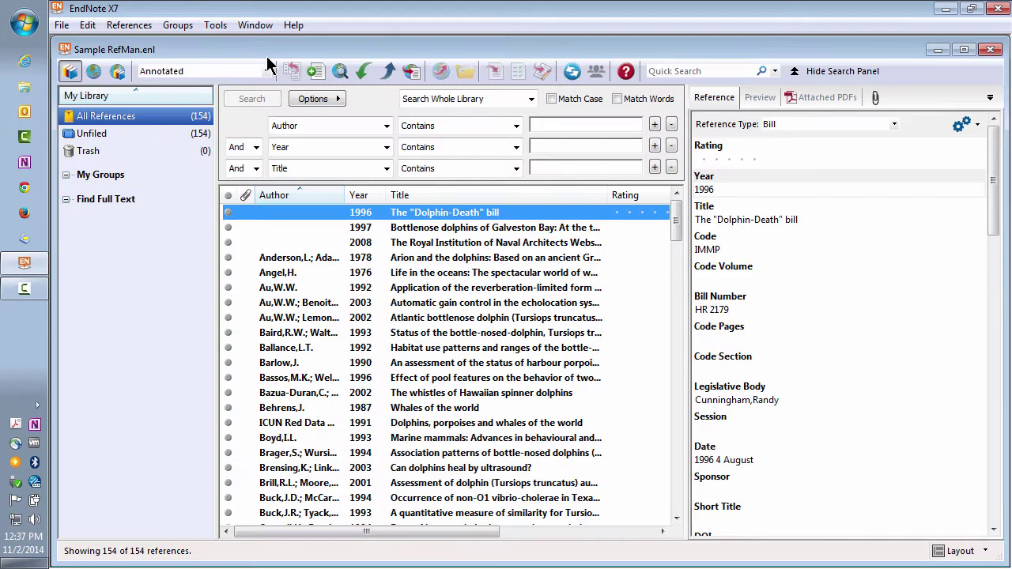
Jump to the Connor 1992 dolphin-alliance reference and scroll through its details.
click(417, 362)
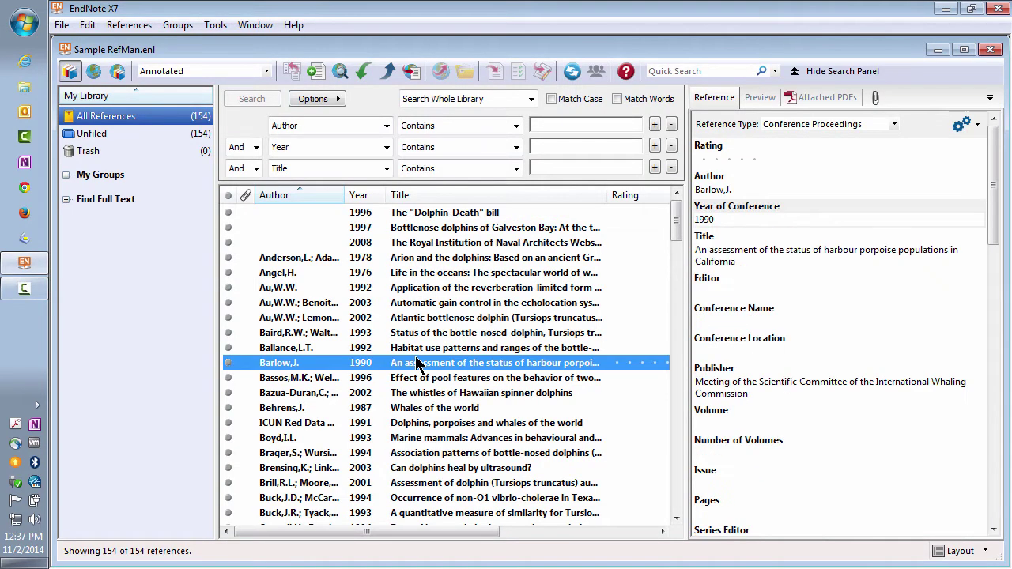
text(co)
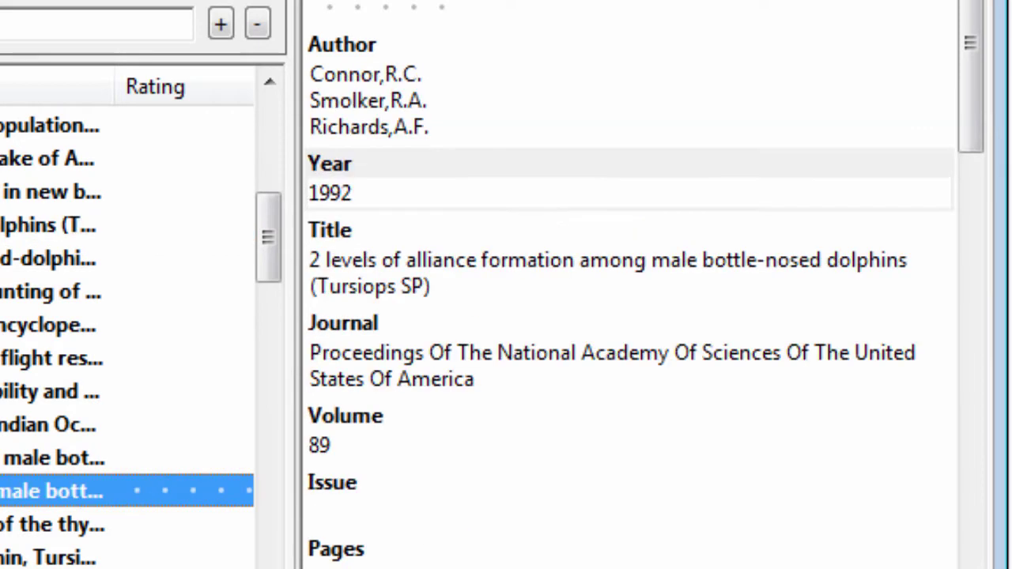
key(Down)
key(Down)
key(Down)
mouse_move(968, 111)
mouse_down()
mouse_move(941, 506)
mouse_move(971, 566)
mouse_up()
scroll(647, 284, down, 3)
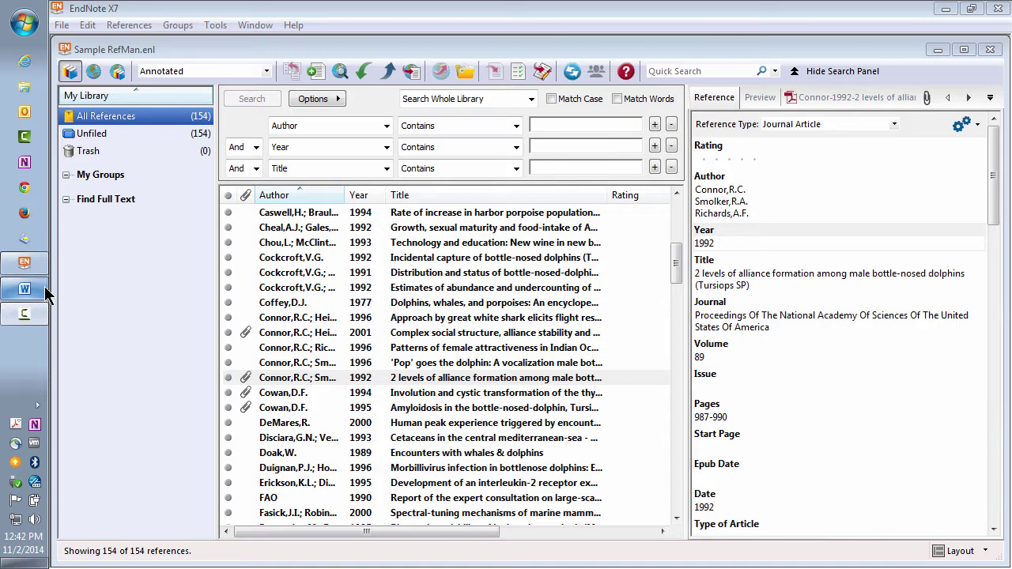
In Word, delete the old Reference List heading and its two entries.
click(45, 288)
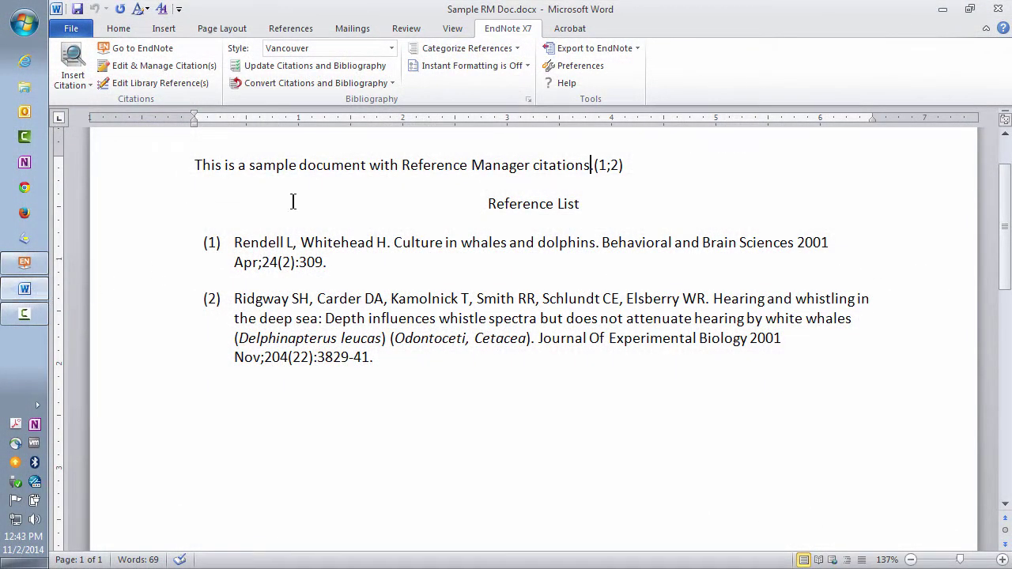
mouse_move(481, 196)
mouse_down()
mouse_move(620, 340)
mouse_move(653, 441)
mouse_up()
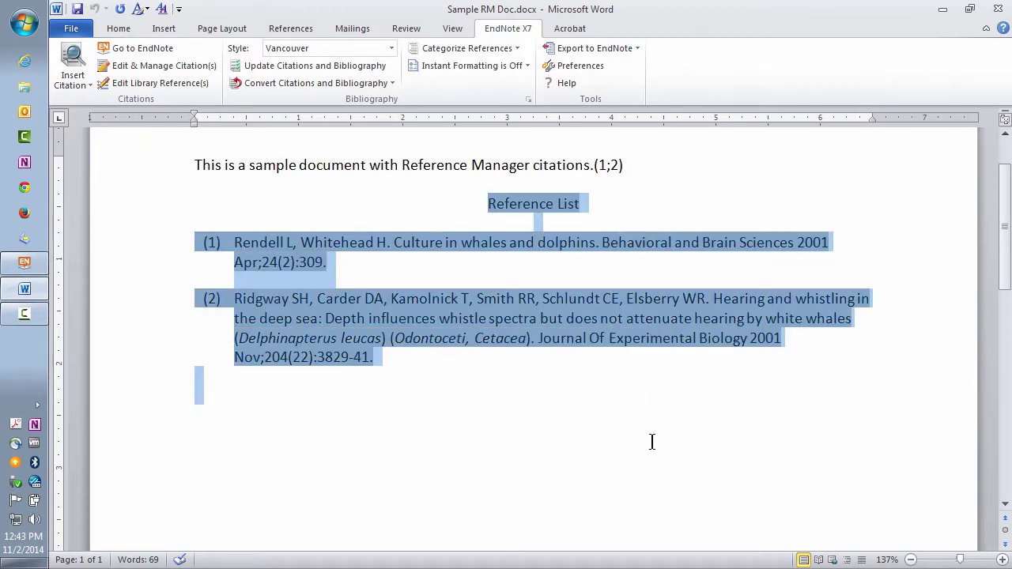
key(Delete)
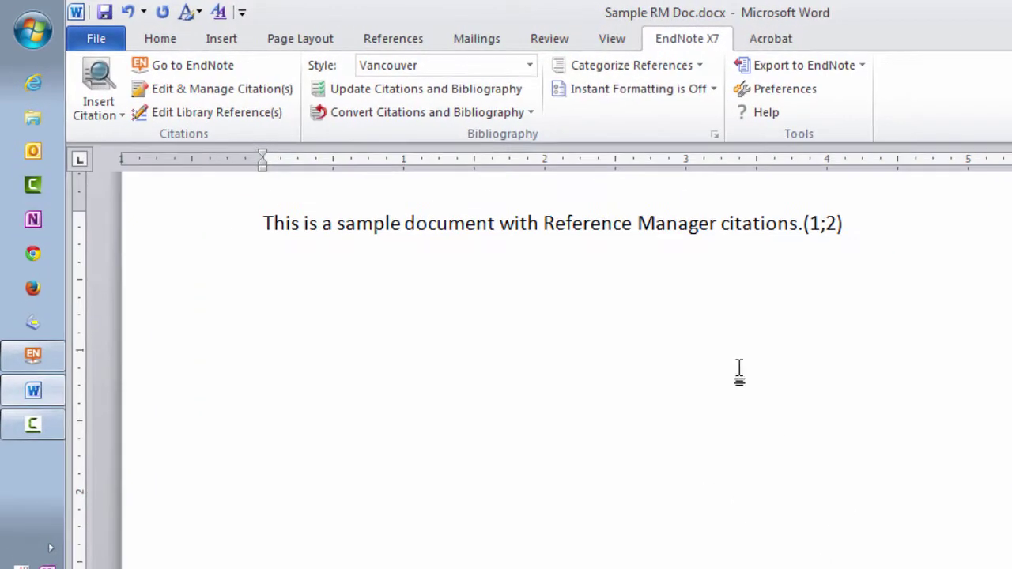
Convert Reference Manager citations, titling the bibliography 'Reference List' with single space after entries.
click(526, 111)
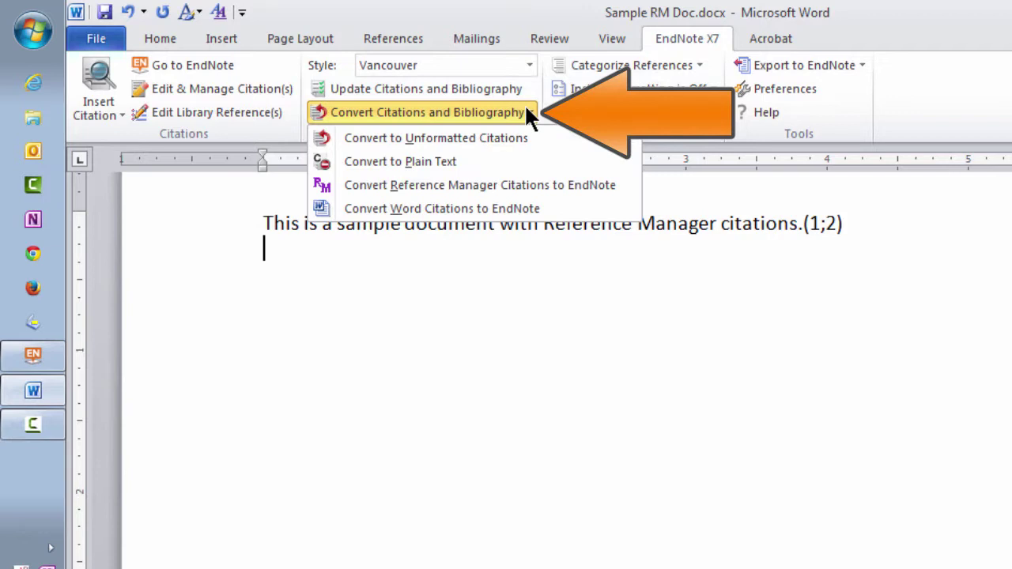
click(624, 185)
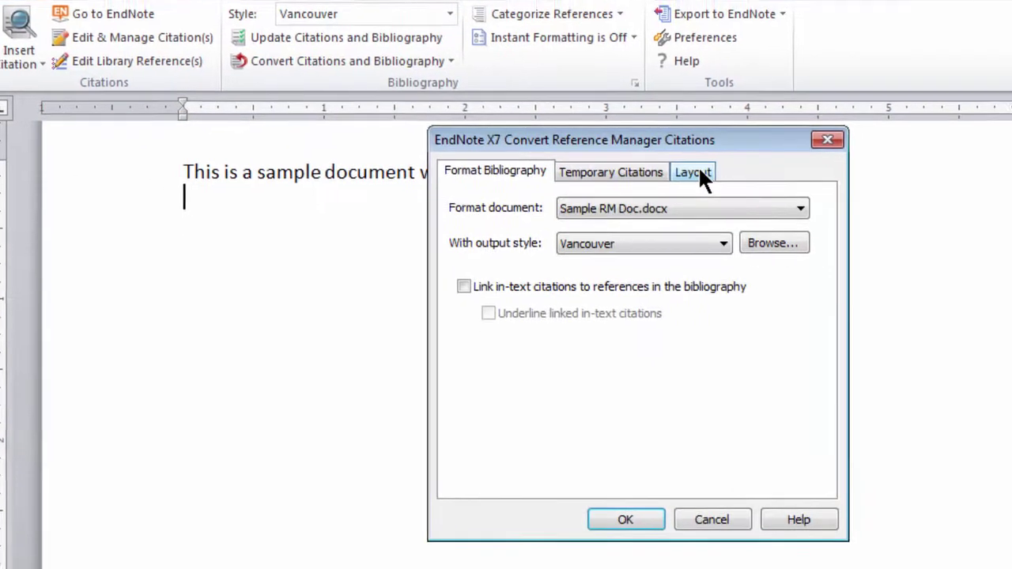
click(563, 83)
click(500, 176)
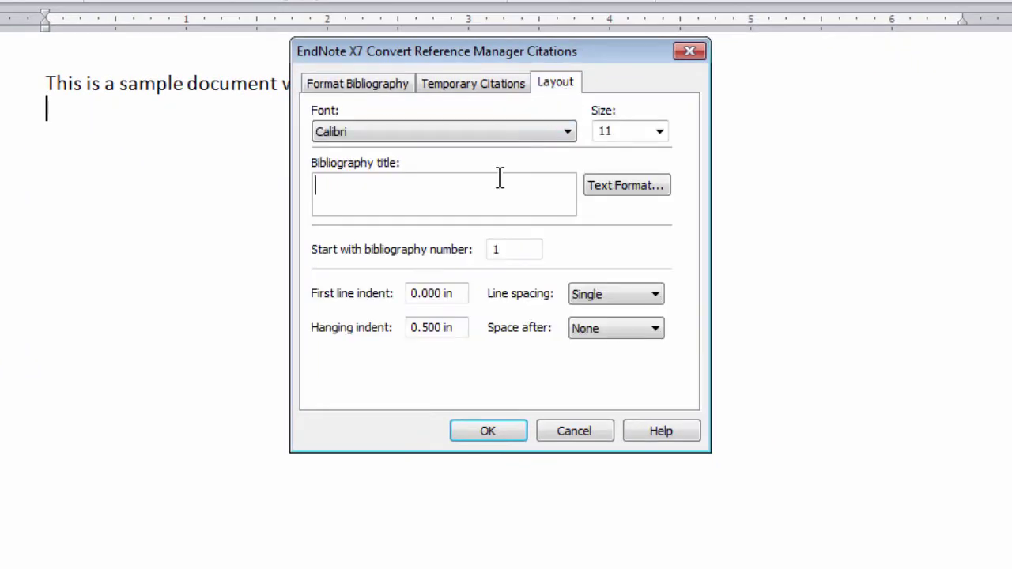
text(Reference List)
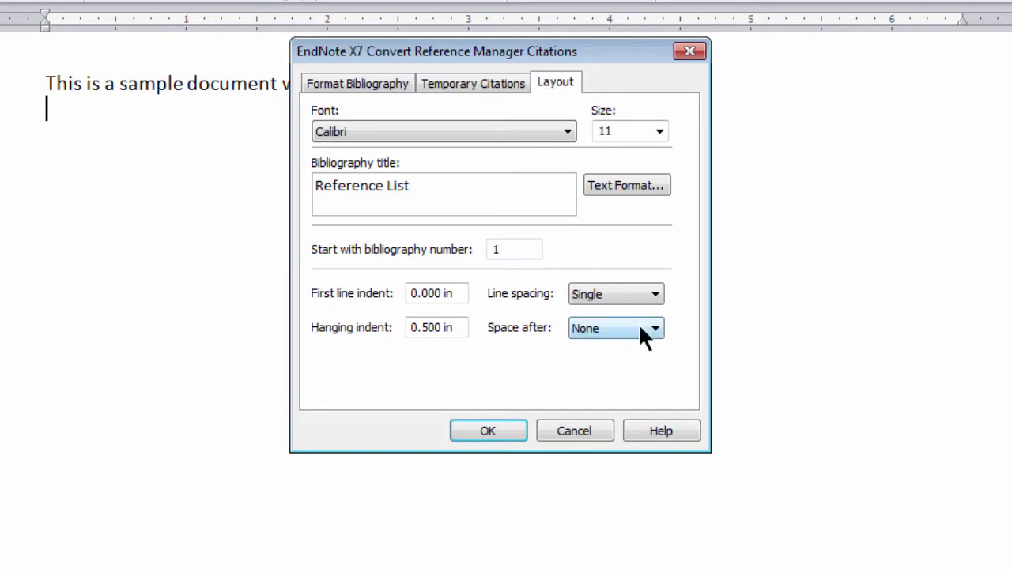
click(644, 328)
click(635, 358)
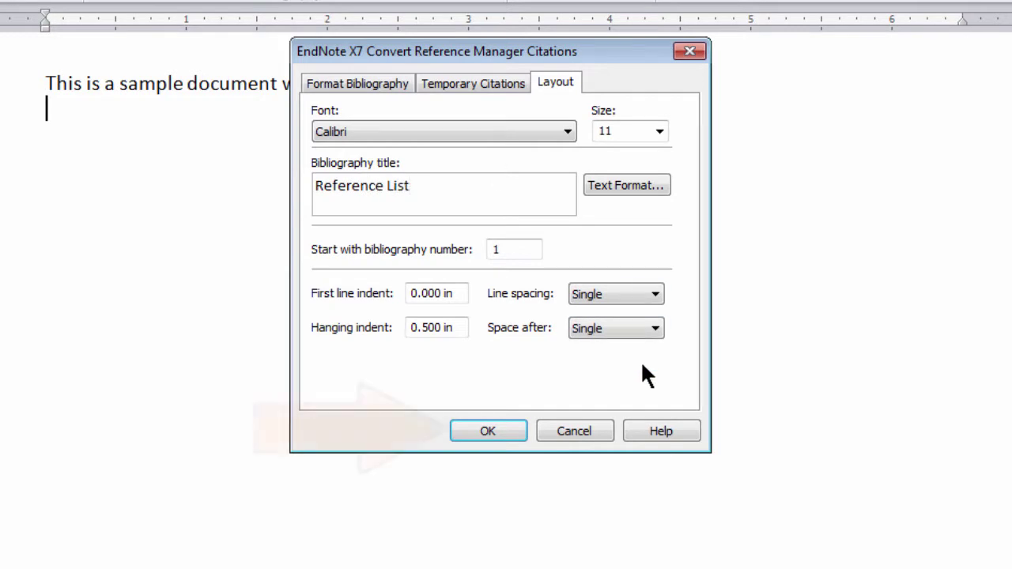
click(494, 433)
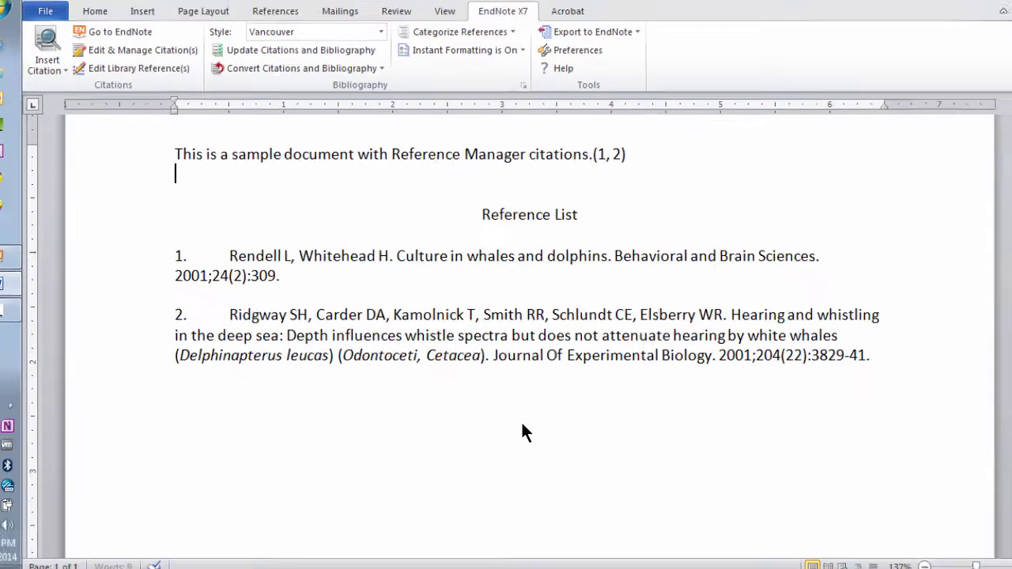